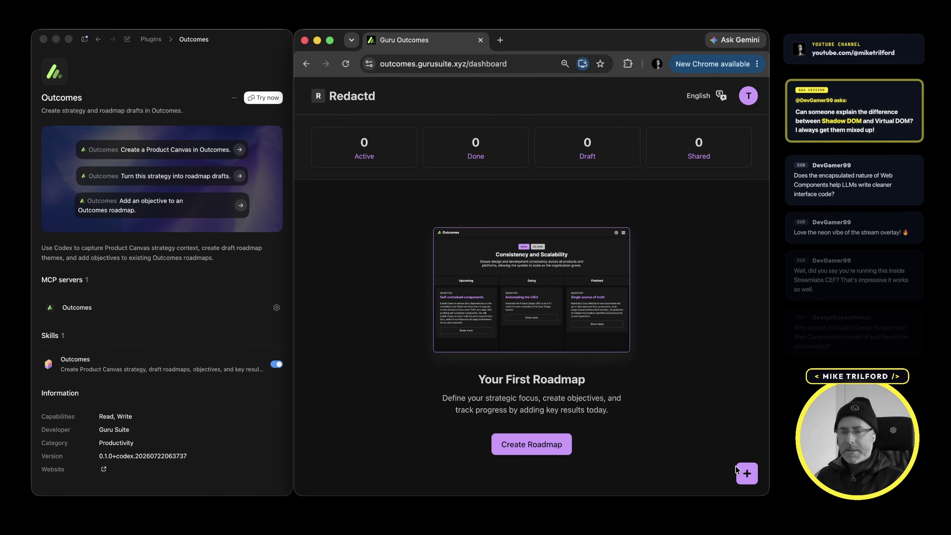
left_click(745, 472)
left_click(711, 452)
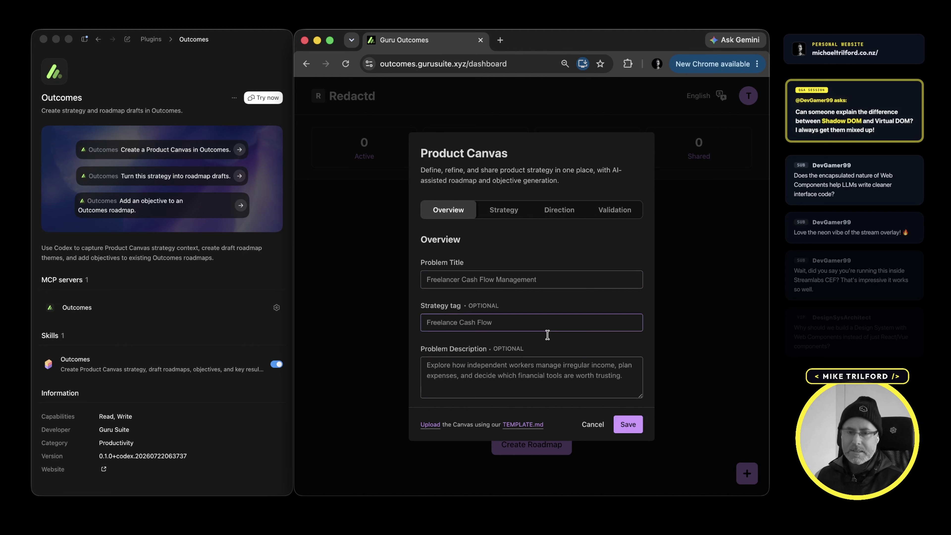
left_click(594, 424)
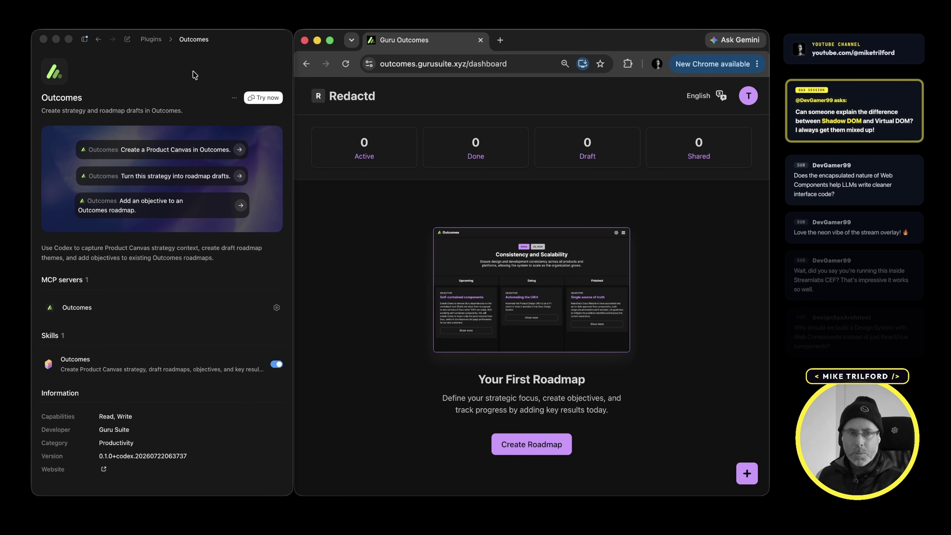
- Write an Outcomes plugin prompt requesting a Product Canvas, roadmap themes and 3-4 Objectives & Key Results per theme for a discounted meetup food platform
left_click(262, 98)
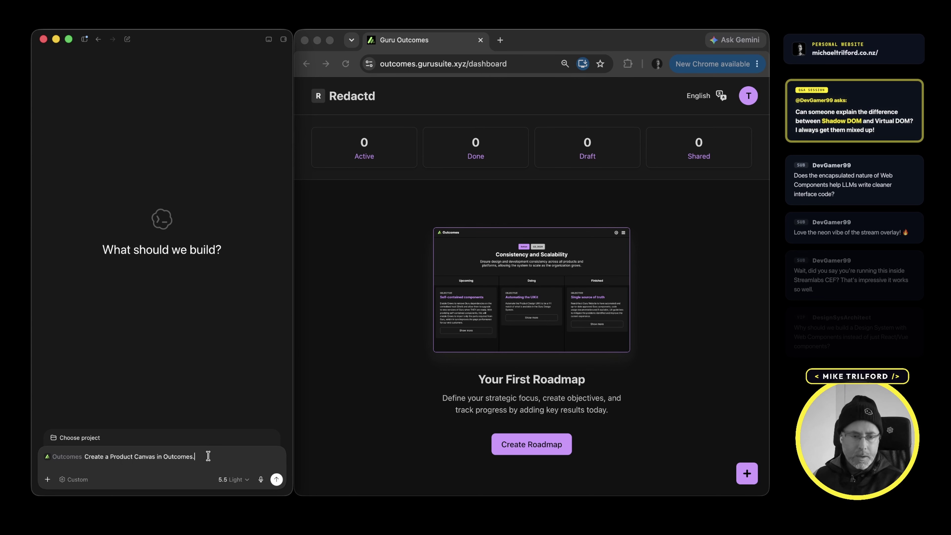
left_click_drag(206, 455, 91, 452)
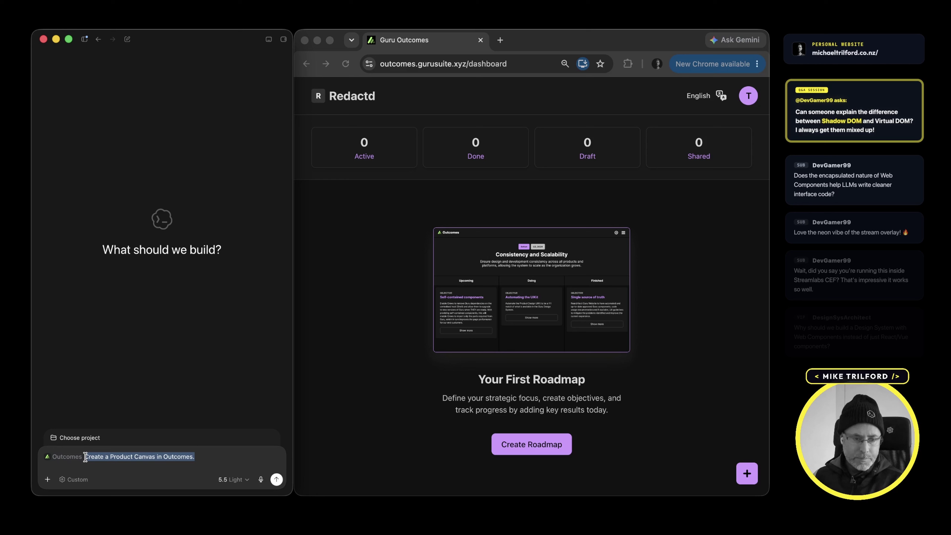
key("BackSpace")
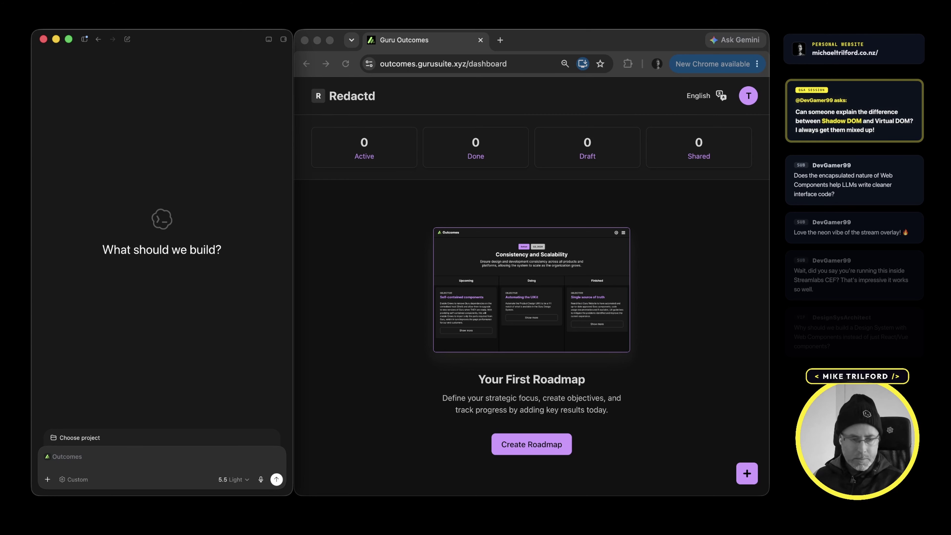
key("shift+Return")
type("Create a Product Canvas in Outcomes for a platform that helps meetup groups discover discounted food from nearby businesses before closing. Reduce food waste, generate extra revenue for businesses, and make meetups more affordable.  Generate:  • Product Canvas • Roadmap themes • 3-4 Objectives & Key Results per theme")
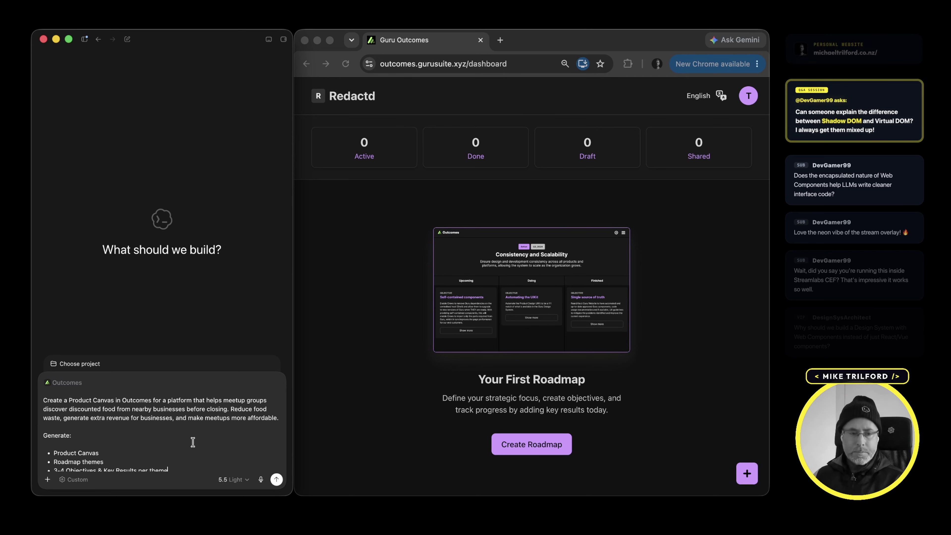
scroll(191, 435, "down", 1)
key("shift+Return")
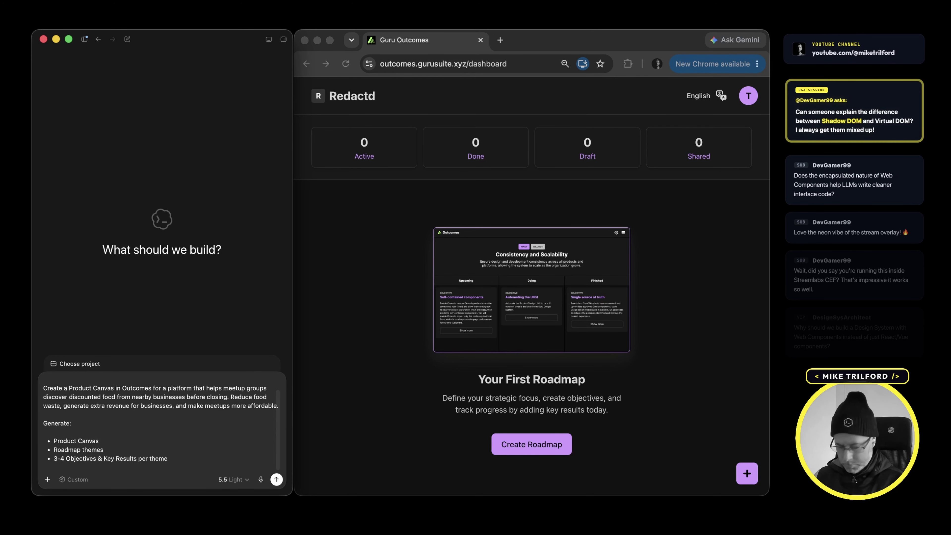
key("shift+Return")
type("API KEY:")
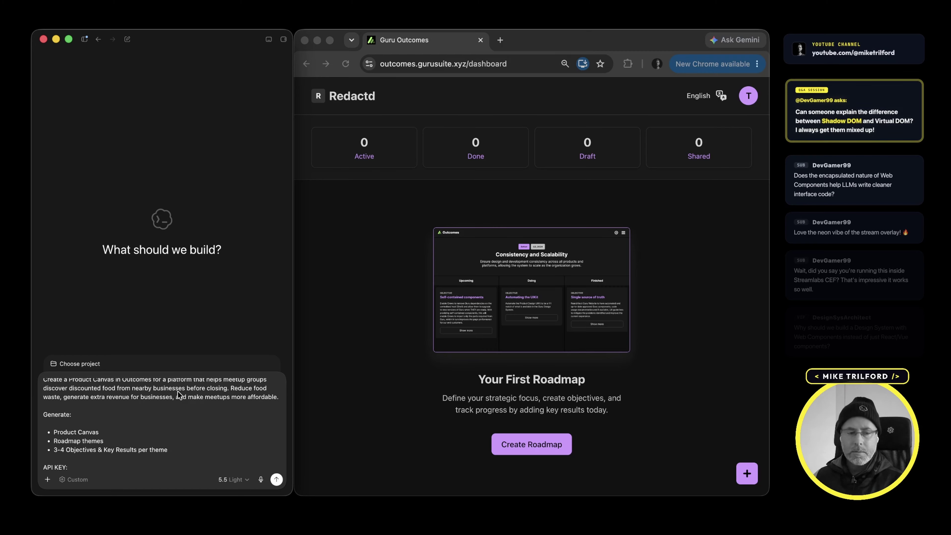
left_click_drag(71, 468, 41, 468)
key("BackSpace")
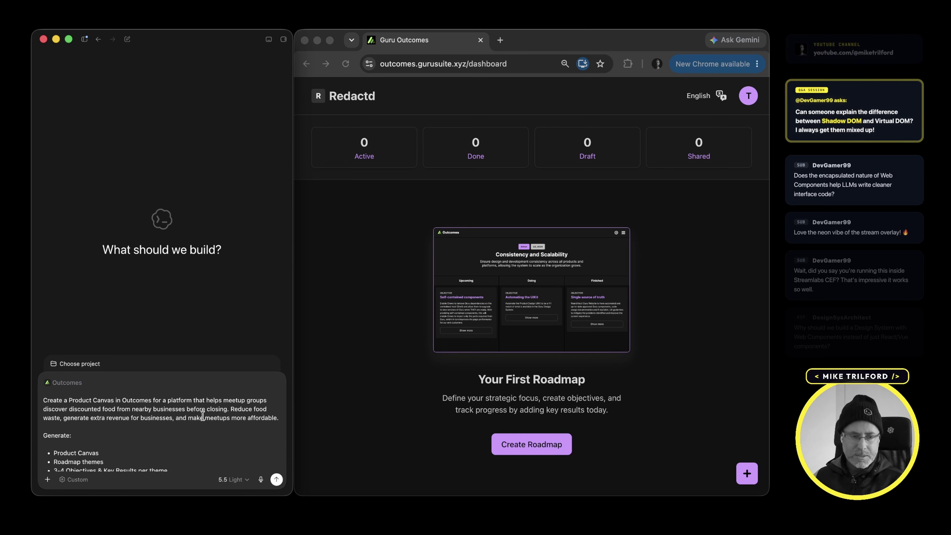
- Review the platform description and the requested items in the prompt, and submit it
left_click_drag(272, 418, 112, 402)
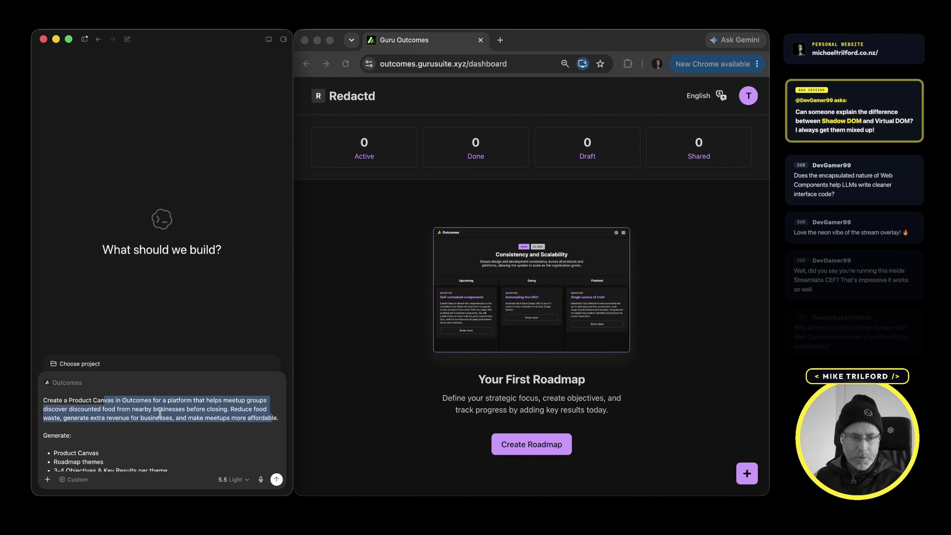
left_click(168, 419)
scroll(151, 434, "down", 1)
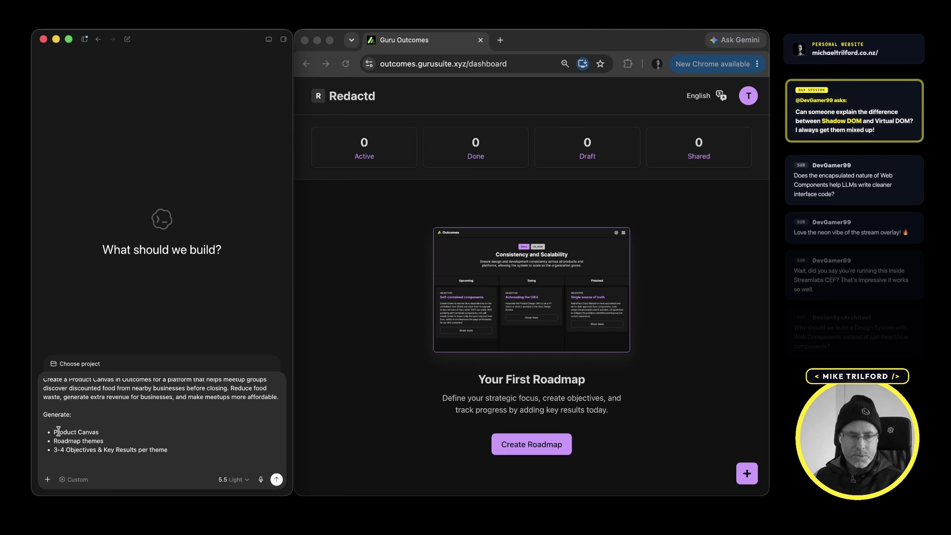
mouse_move(59, 431)
left_mouse_down()
mouse_move(88, 429)
mouse_move(53, 441)
left_mouse_up()
left_click(121, 444)
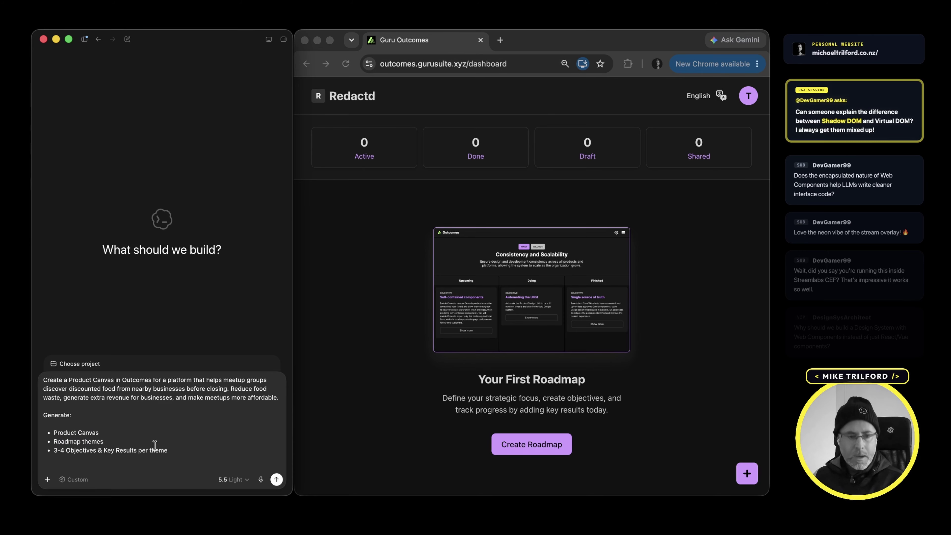
left_click_drag(172, 448, 53, 449)
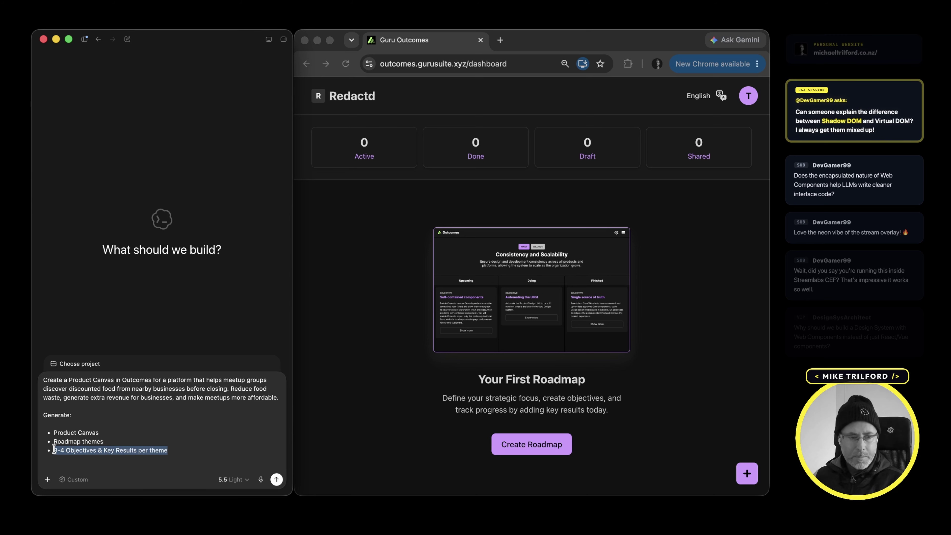
left_click(214, 427)
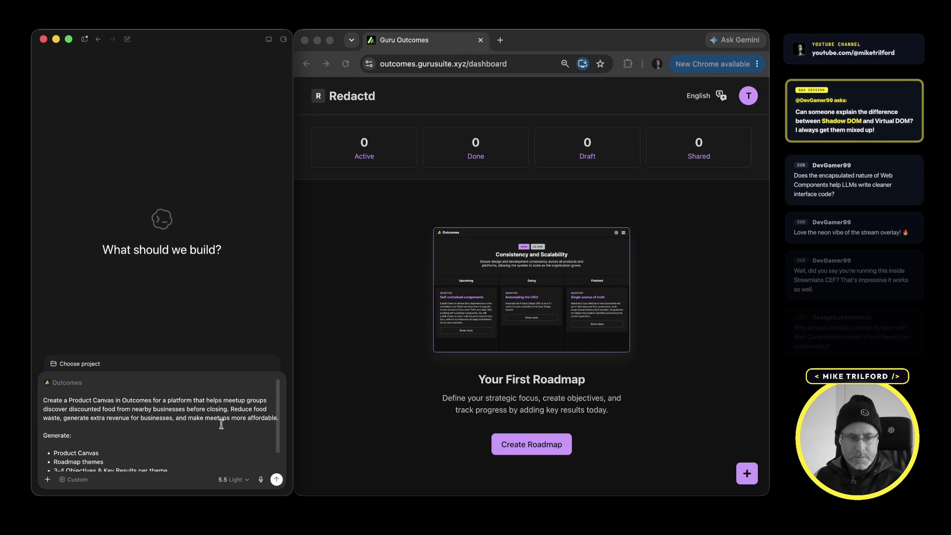
left_click(276, 479)
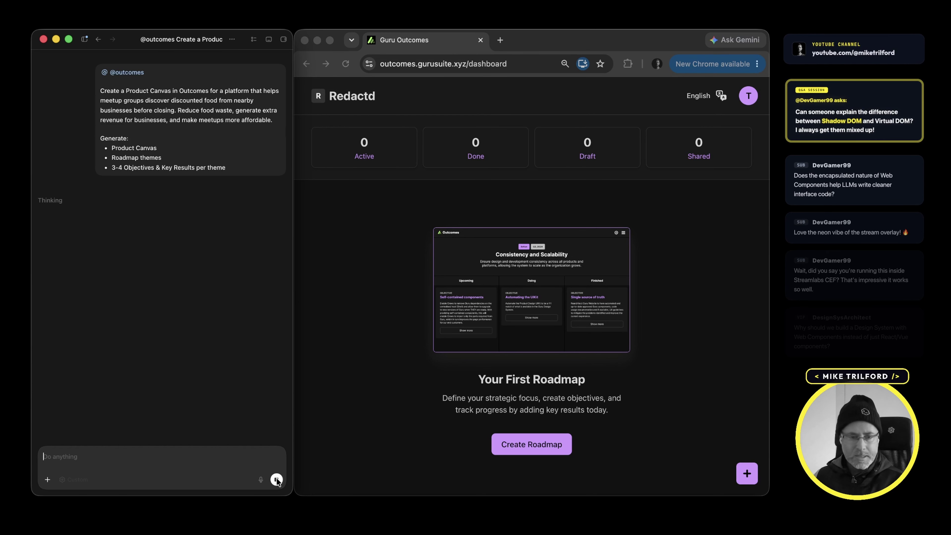
- Switch to the Outcomes dashboard in Chrome, generate an API key for the account and copy it
left_click(688, 277)
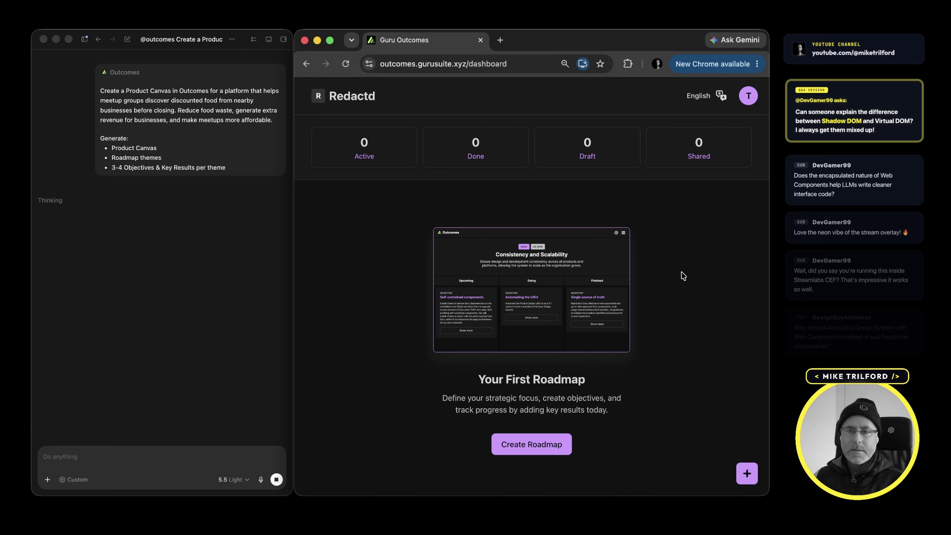
left_click(747, 98)
left_click(703, 172)
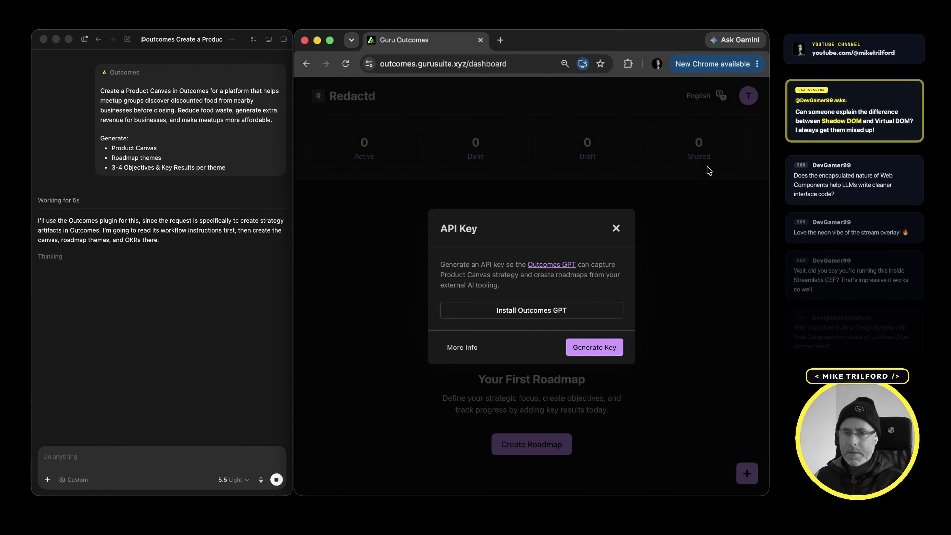
left_click(610, 349)
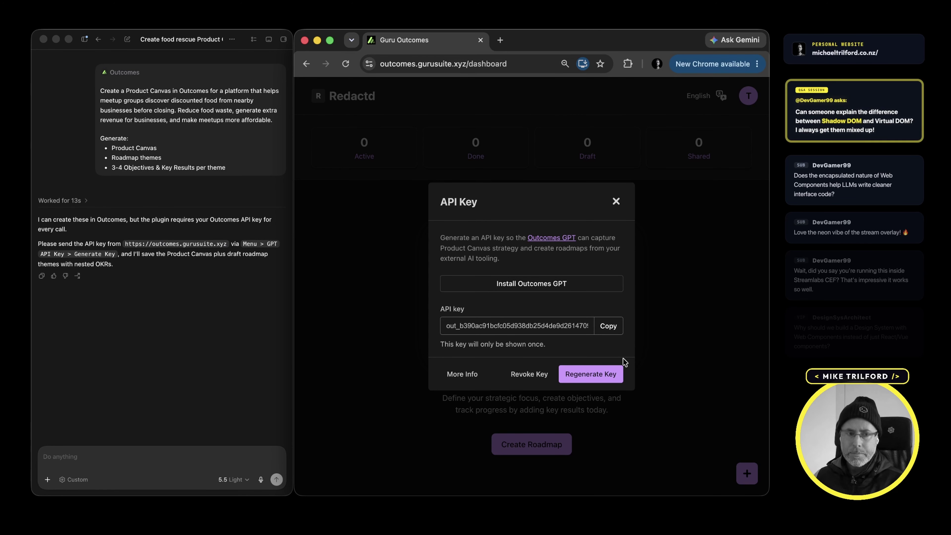
left_click(608, 326)
- Send the copied API key in the Codex chat and allow the save_product_canvas tool to run once
left_click(104, 453)
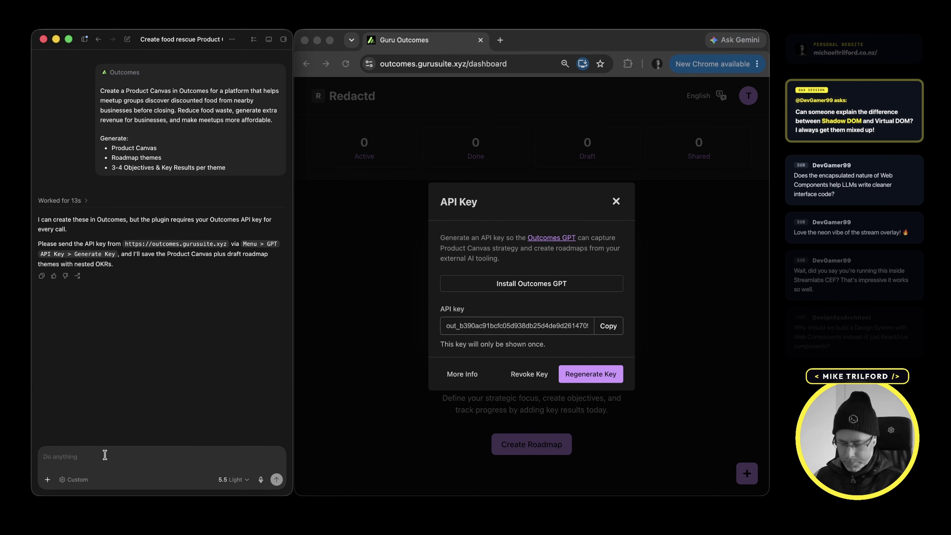
key("super+v")
left_click(277, 479)
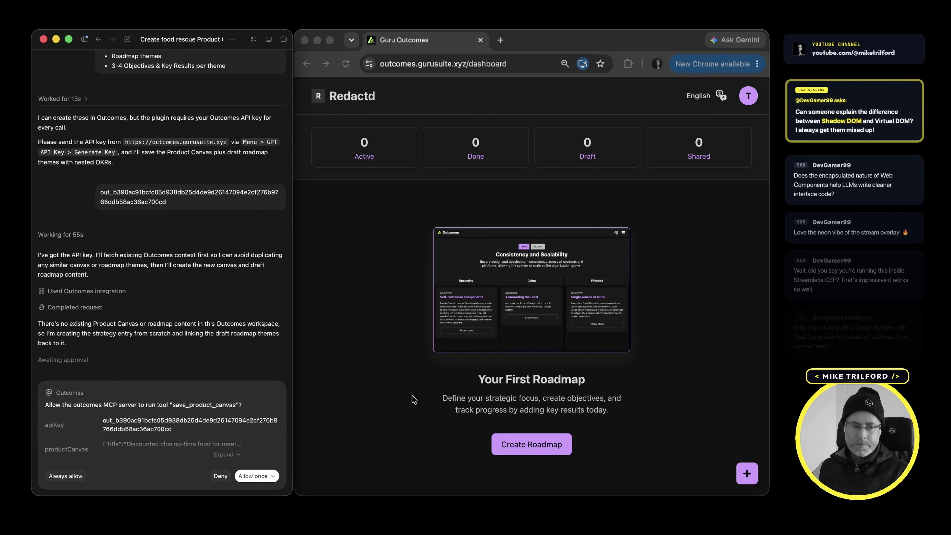
left_click(251, 476)
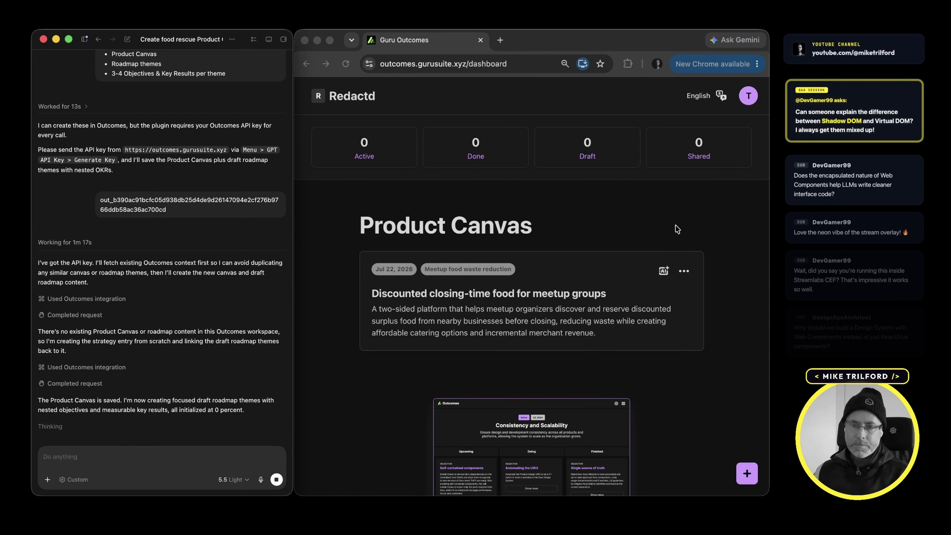
left_click(671, 268)
left_click(670, 268)
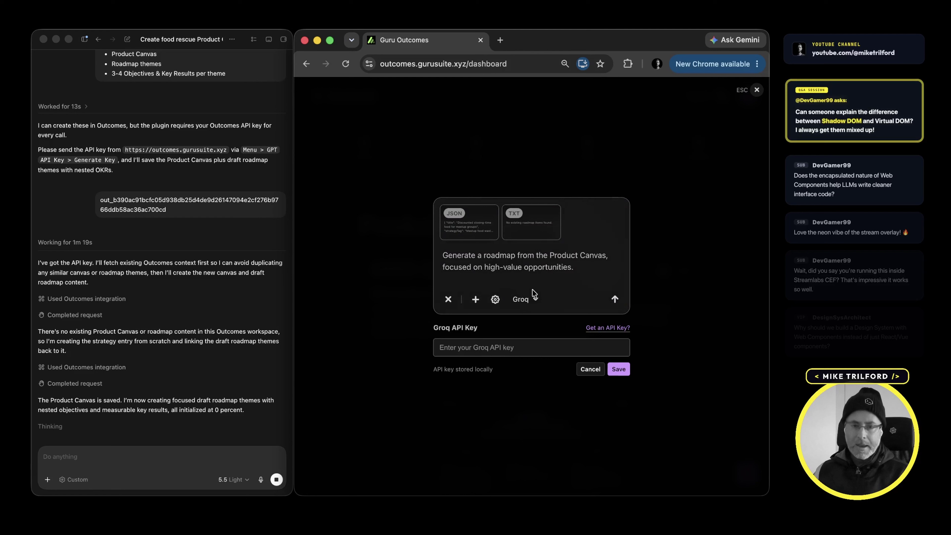
left_click(584, 370)
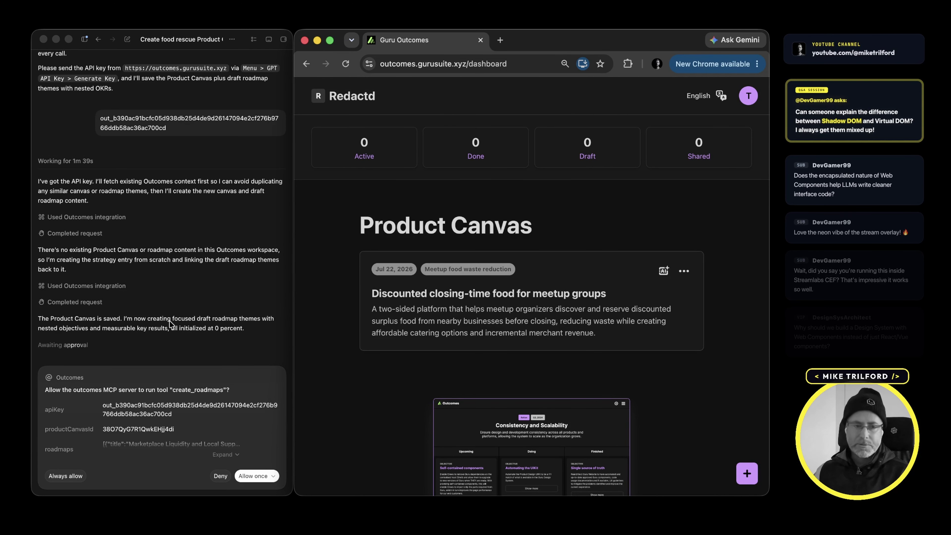
- Allow the outcomes MCP server to run the create_roadmaps tool once in Codex
left_click(213, 330)
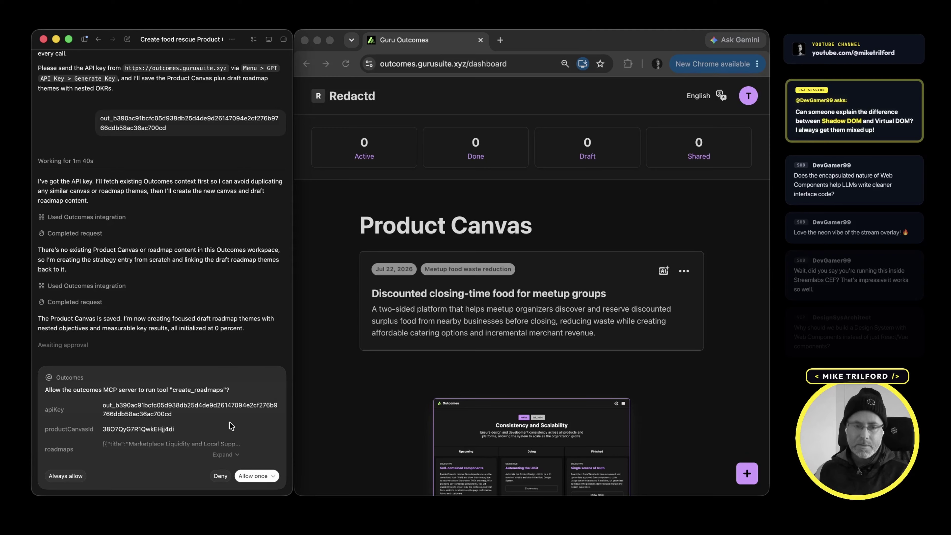
left_click(253, 476)
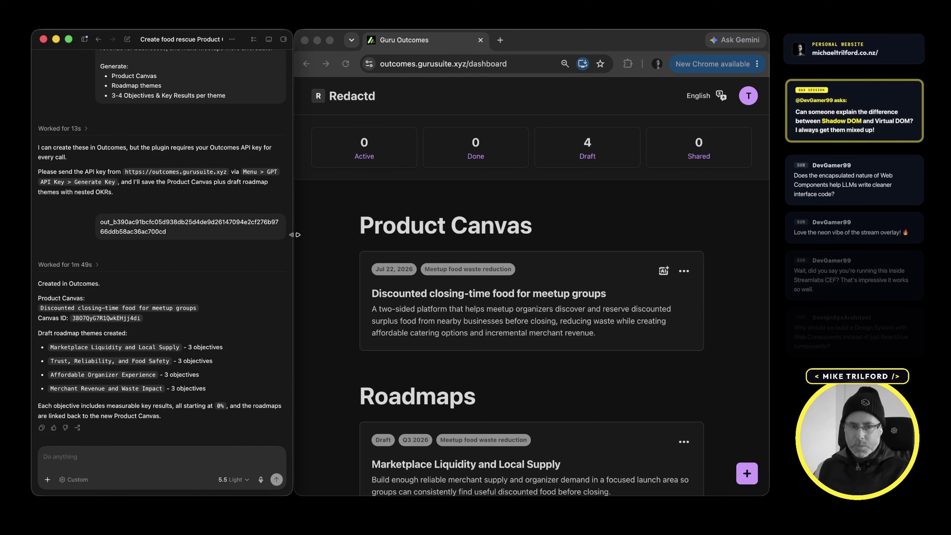
- Enlarge the Outcomes browser window and examine the details and options of the "Discounted closing-time food for meetup groups" Product Canvas
left_click(342, 226)
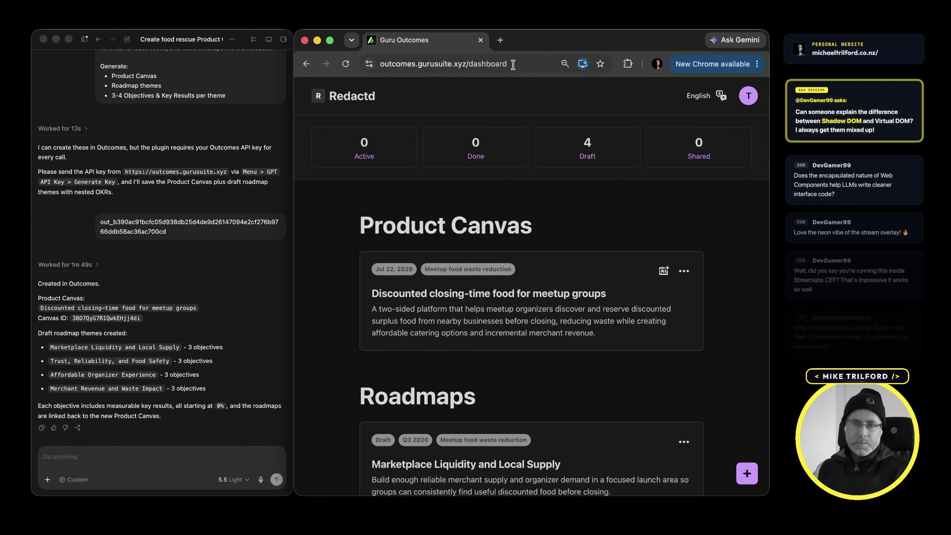
double_click(528, 47)
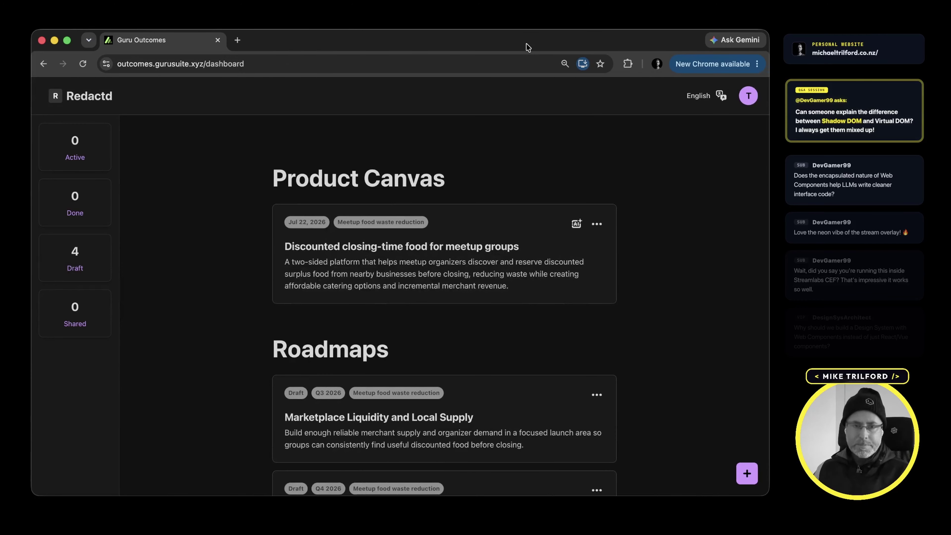
left_click(498, 230)
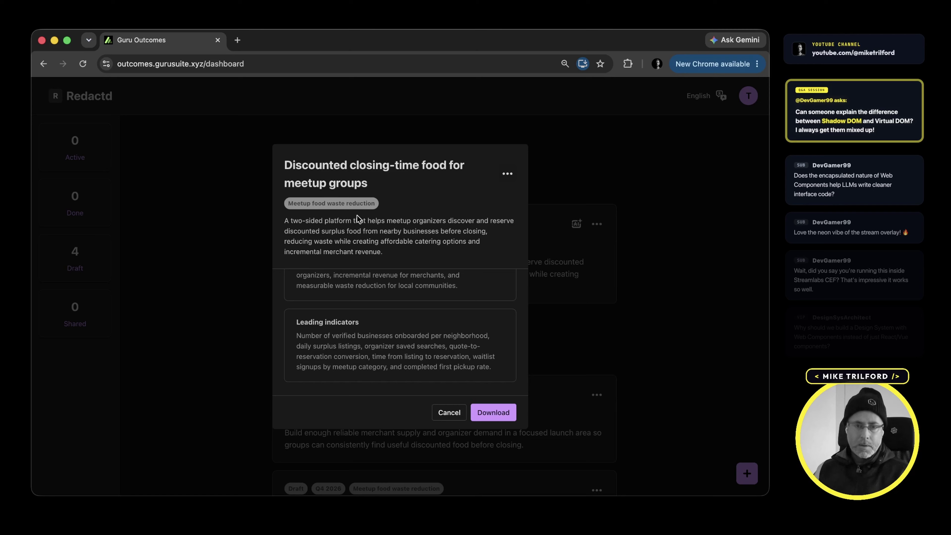
left_click(507, 174)
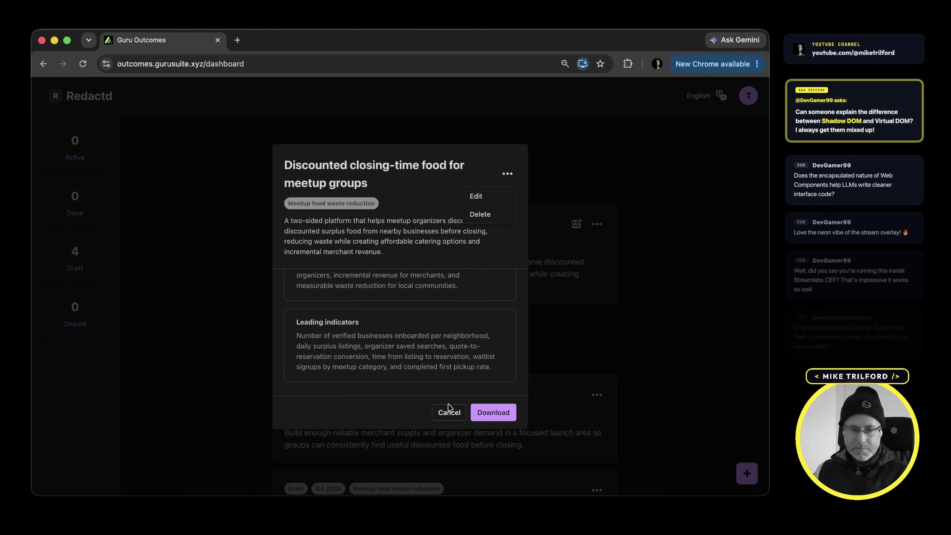
left_click(446, 413)
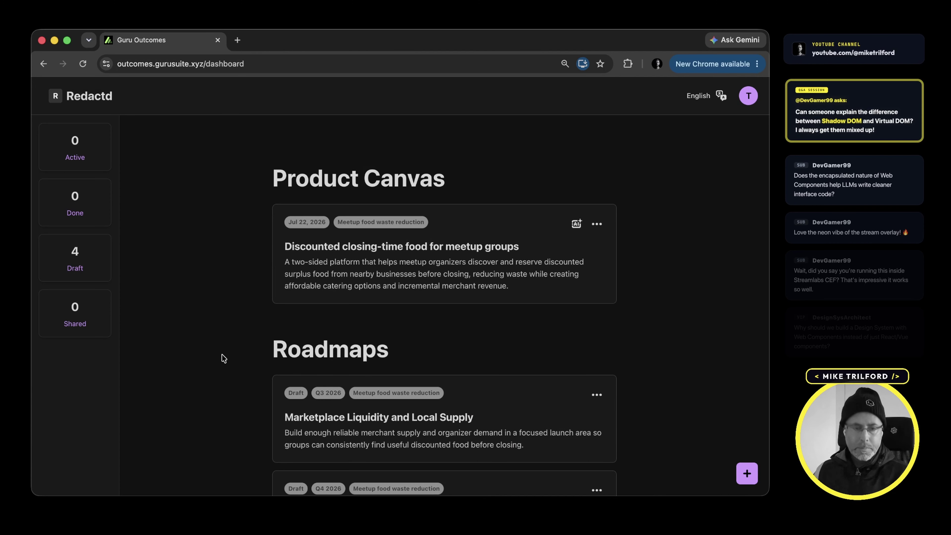
- In the Marketplace Liquidity and Local Supply roadmap, move the "Validate dense neighborhood supply" objective from Upcoming to Doing
scroll(221, 355, "down", 5)
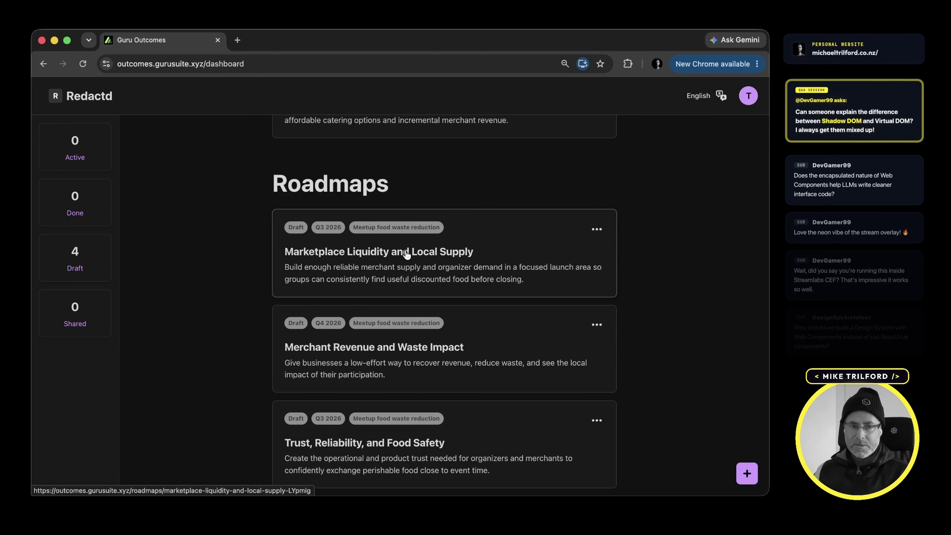
scroll(387, 281, "down", 1)
scroll(387, 285, "down", 1)
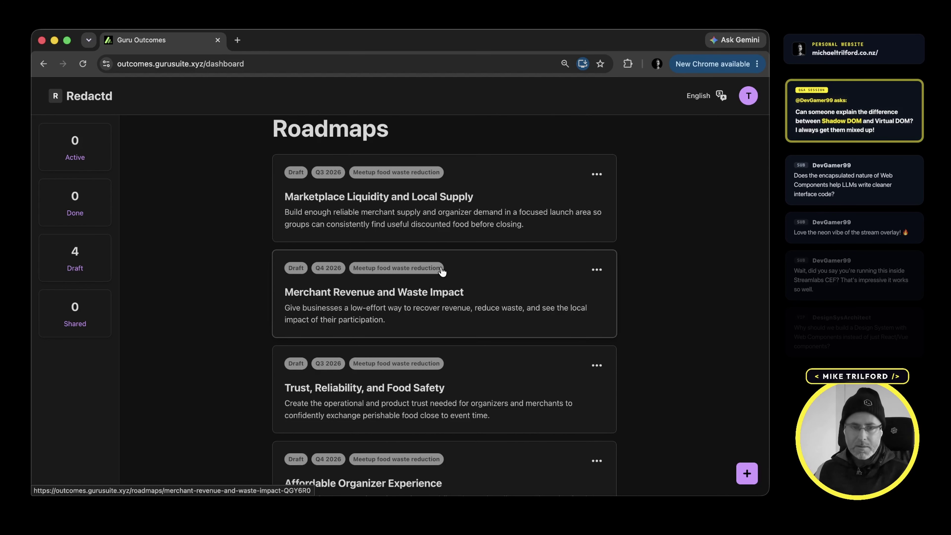
scroll(456, 211, "down", 2)
scroll(457, 213, "up", 3)
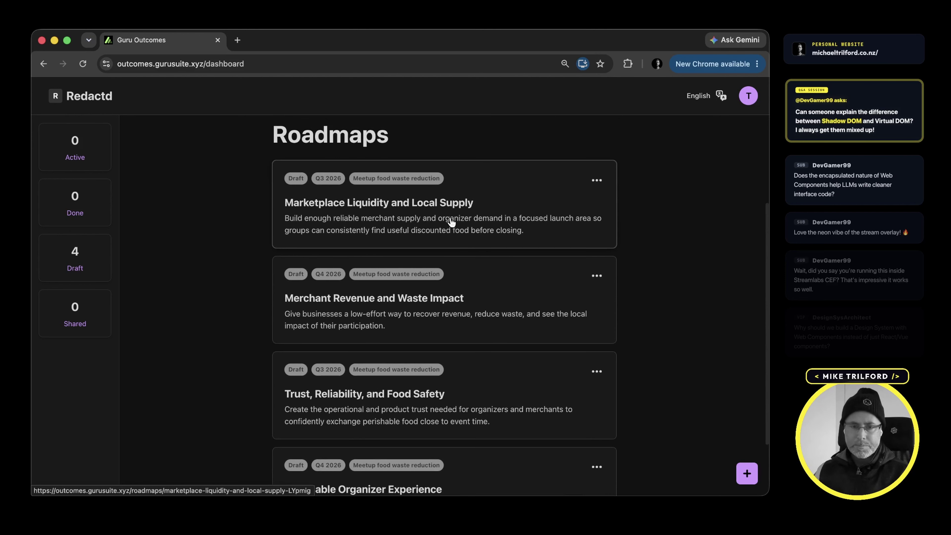
left_click(451, 220)
scroll(369, 283, "down", 4)
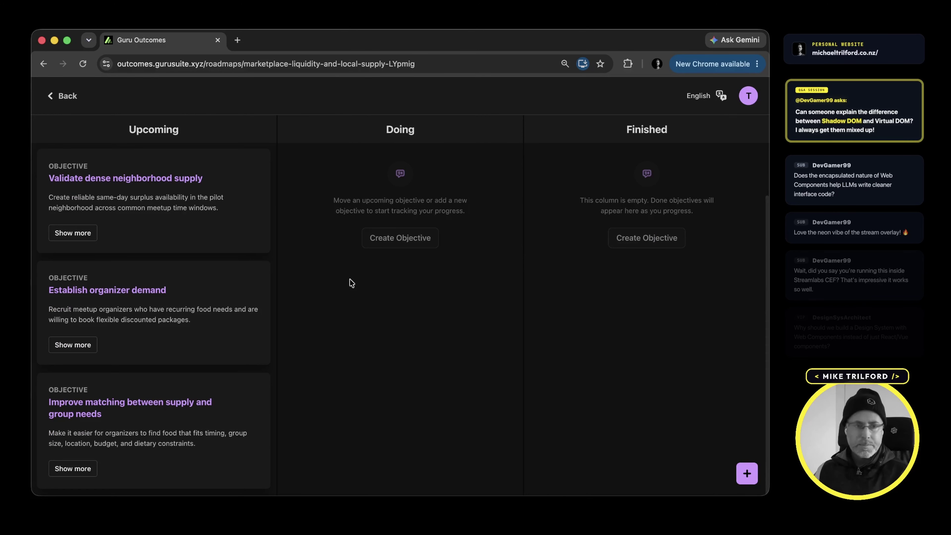
left_click_drag(165, 187, 377, 239)
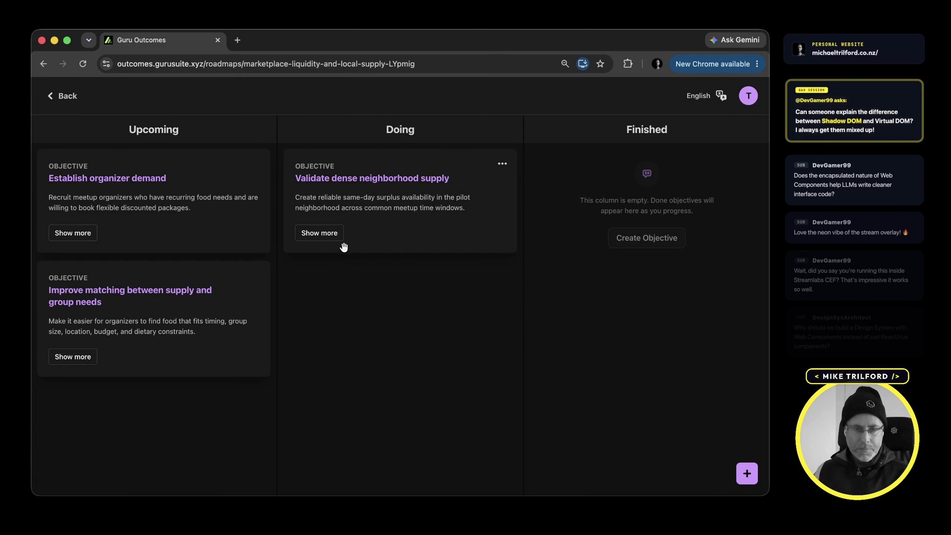
- Expand the "Validate dense neighborhood supply" objective, review its key results and editable fields, and close the edit form without saving
left_click(333, 235)
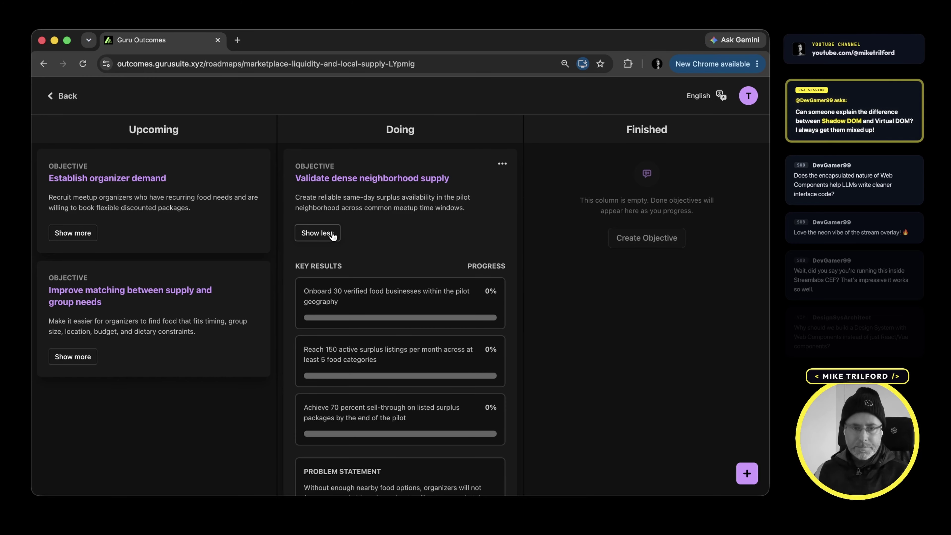
scroll(412, 244, "down", 2)
left_click(464, 222)
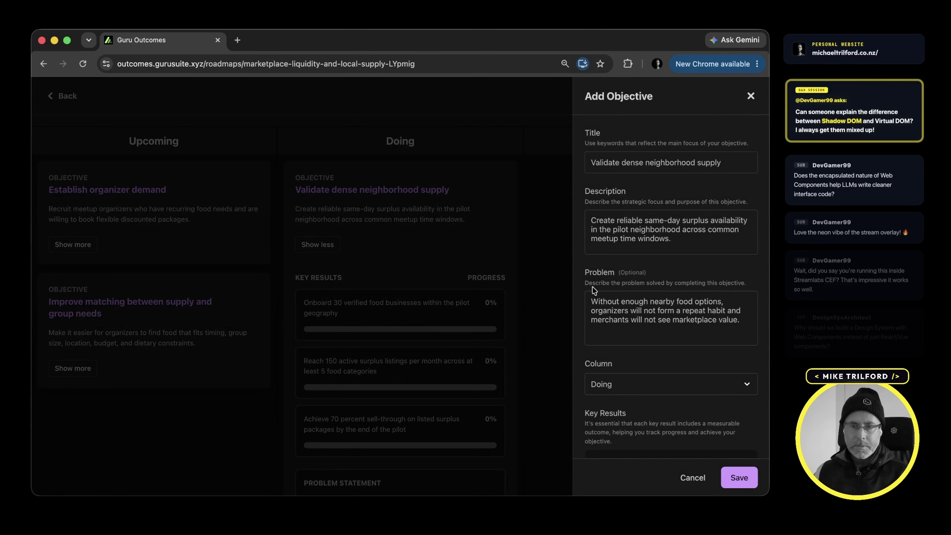
scroll(614, 289, "down", 10)
scroll(640, 292, "up", 10)
scroll(640, 291, "down", 1)
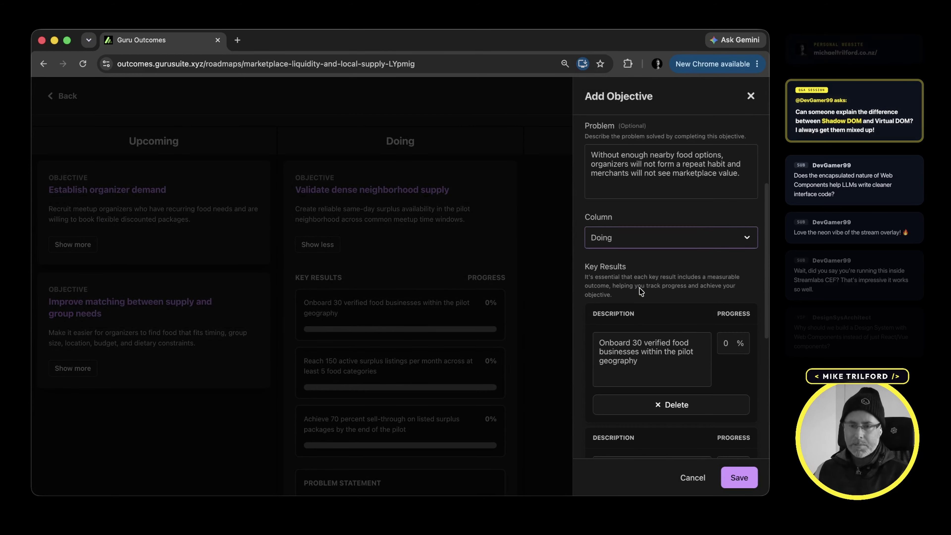
left_click(690, 478)
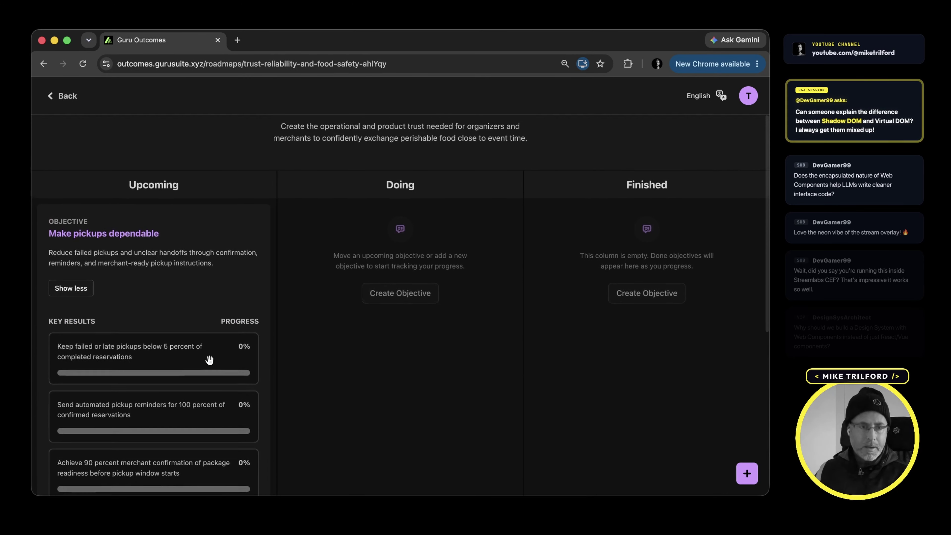
- In the Trust, Reliability, and Food Safety roadmap, examine the key results of "Make pickups dependable" and "Build food quality and safety confidence", collapsing both objectives
scroll(208, 356, "up", 2)
scroll(208, 356, "down", 2)
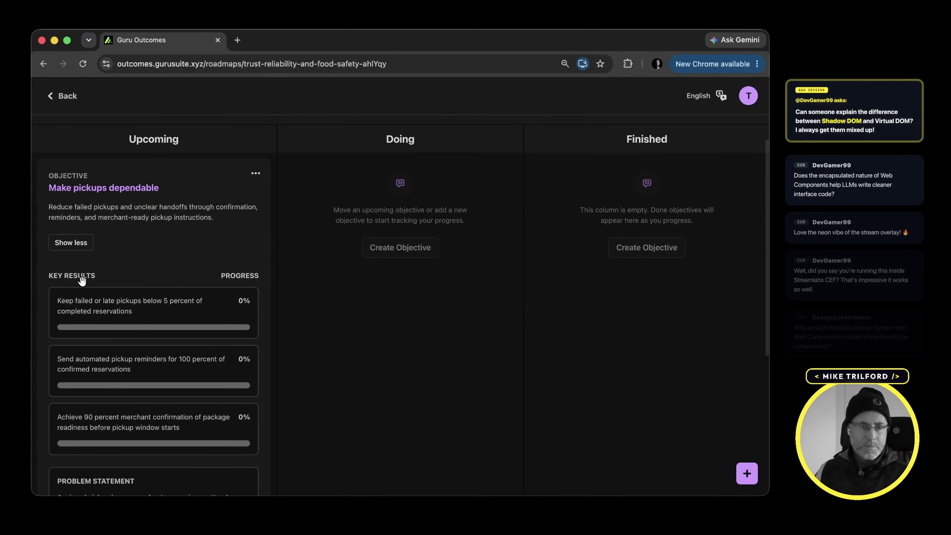
left_click(83, 244)
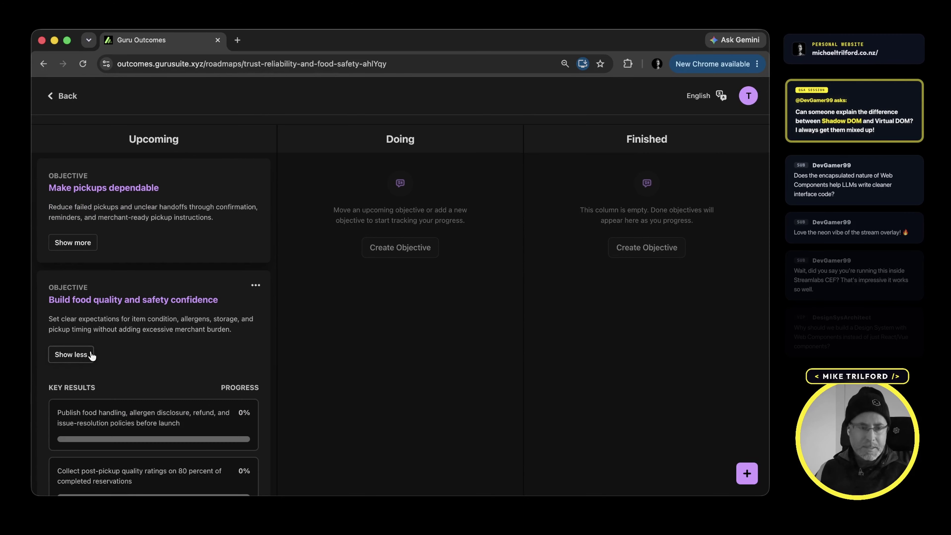
scroll(150, 355, "down", 7)
scroll(150, 355, "up", 2)
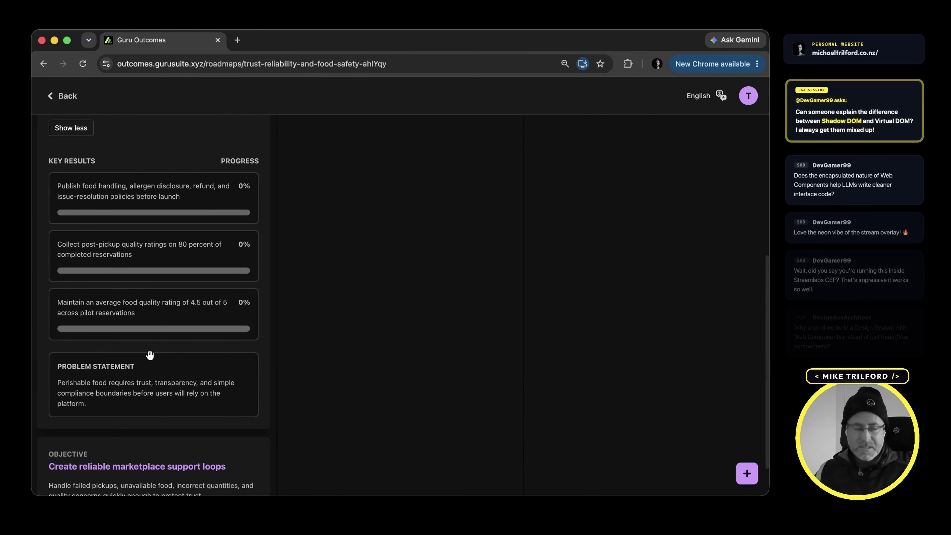
scroll(126, 254, "up", 1)
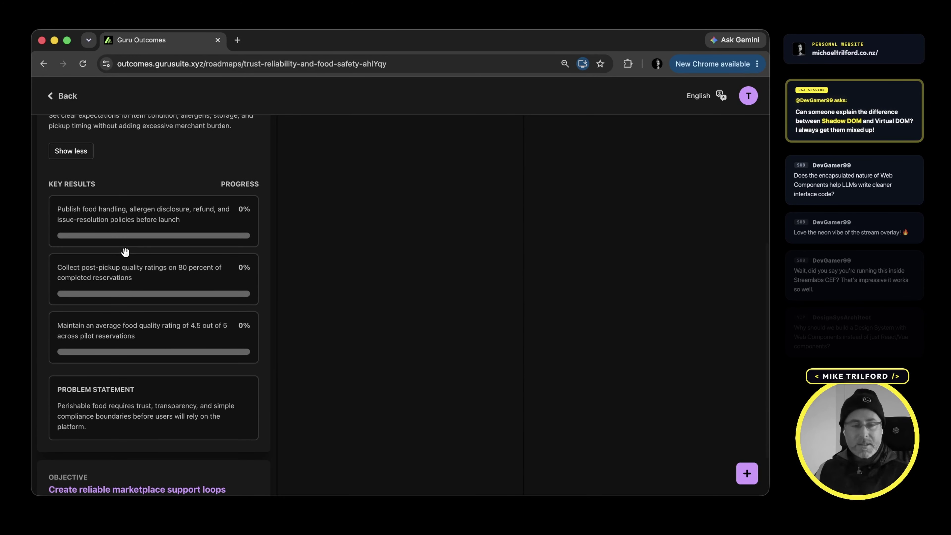
scroll(116, 222, "up", 1)
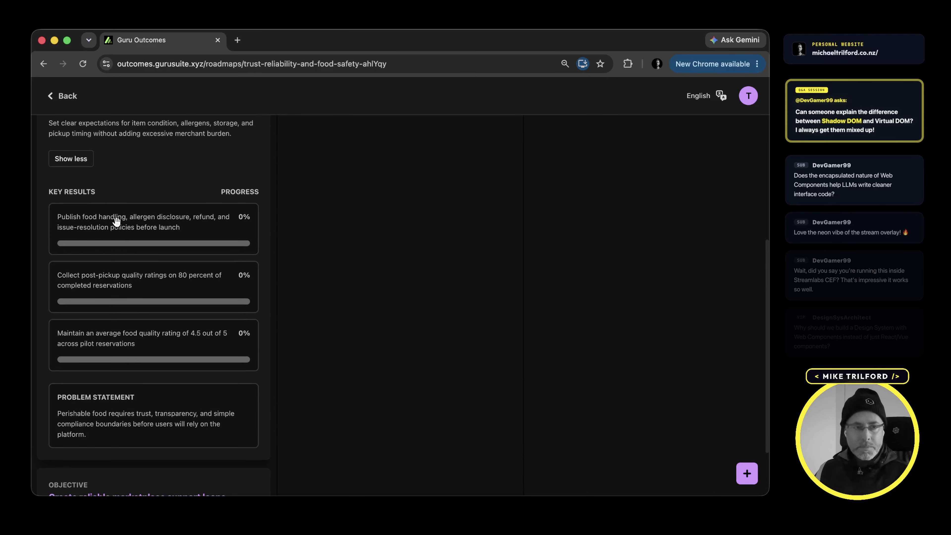
left_click(77, 159)
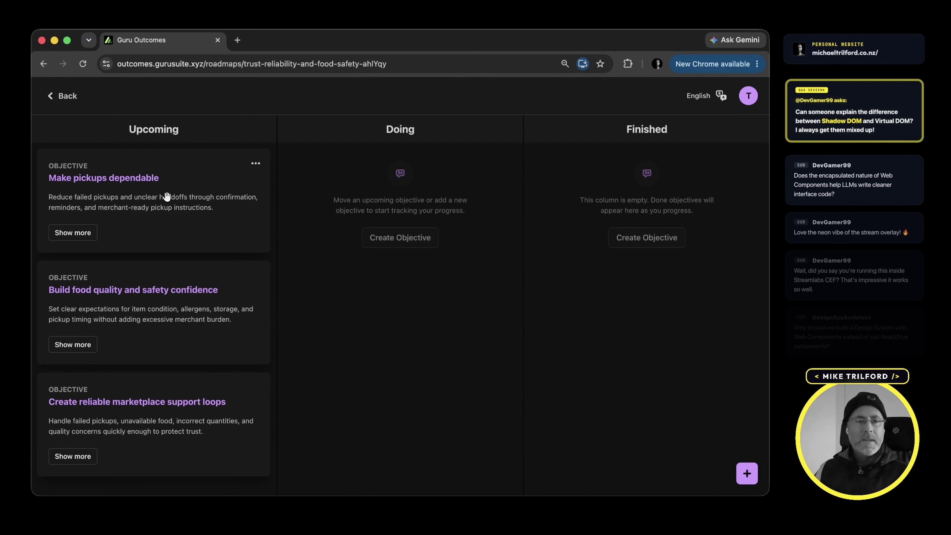
- Return to the dashboard and look over the Product Canvas and the list of draft roadmaps
left_click(63, 96)
scroll(329, 298, "down", 5)
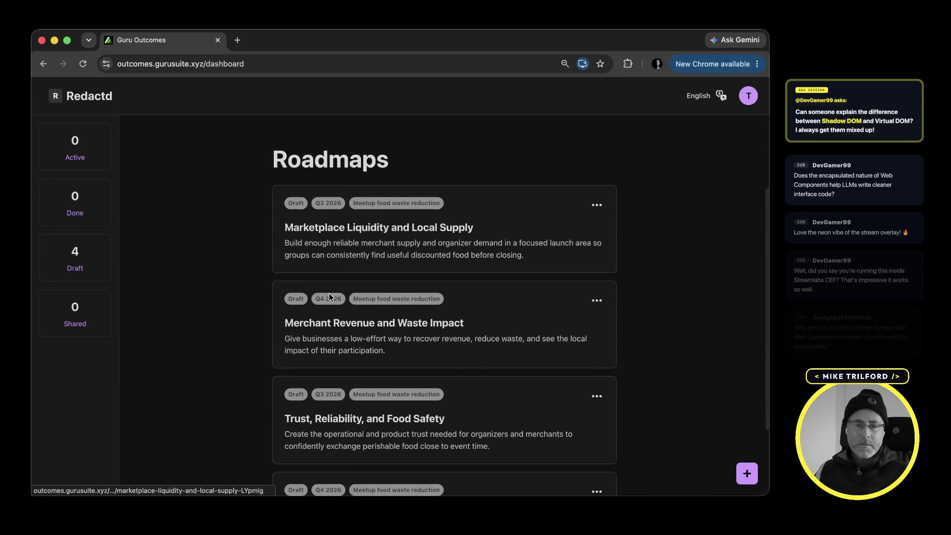
scroll(329, 297, "down", 1)
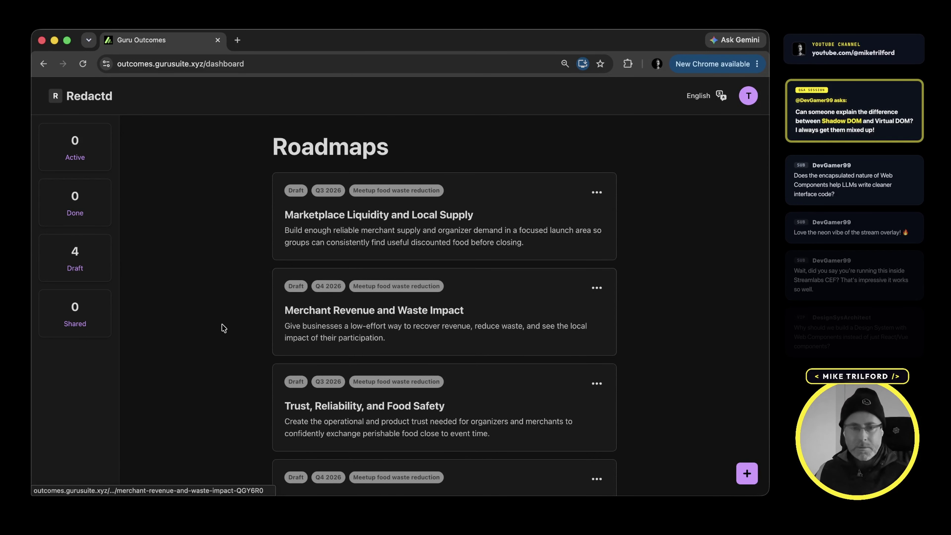
scroll(224, 328, "down", 3)
scroll(223, 329, "up", 8)
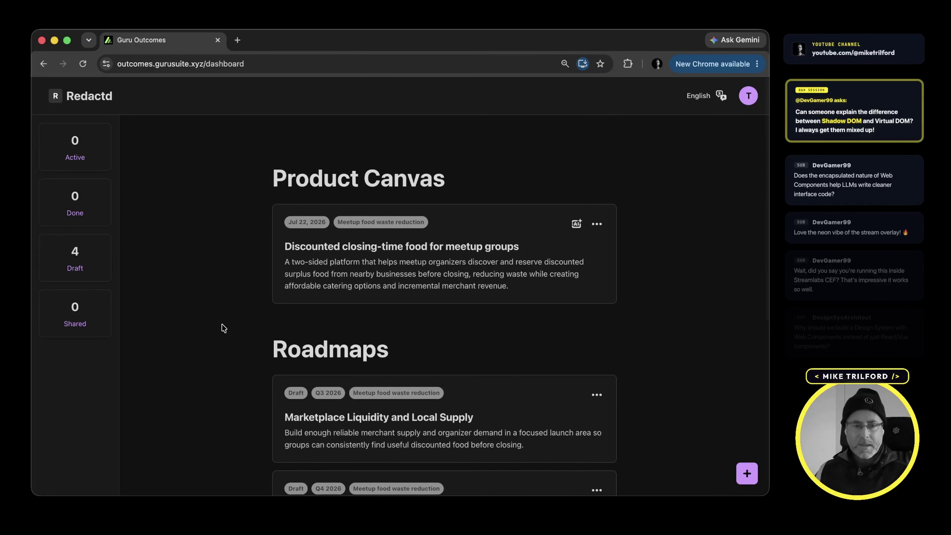
scroll(223, 328, "down", 8)
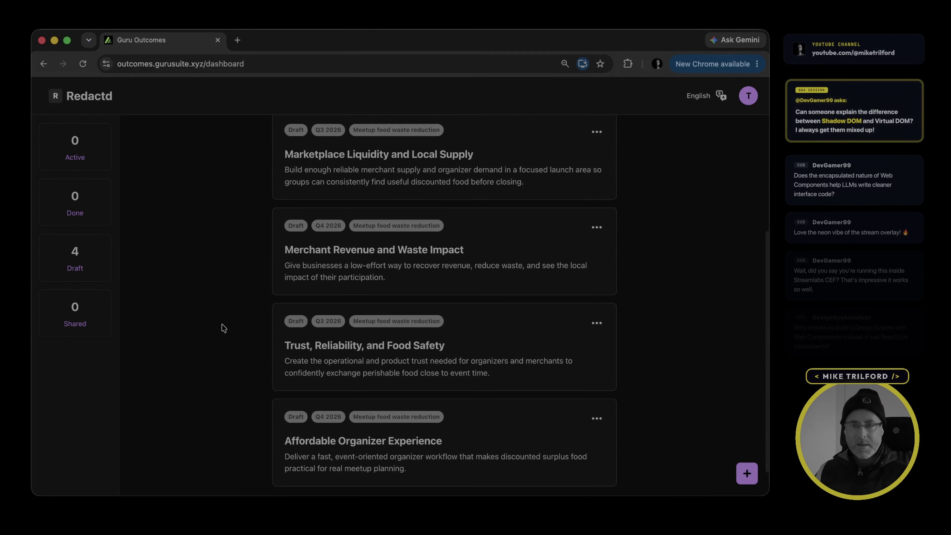